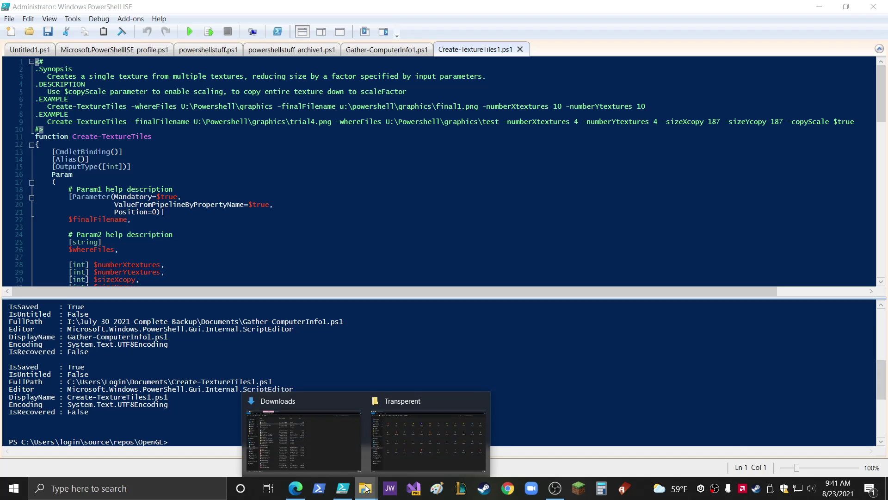
# Glance at the transparent shield icons, then move the console up three levels to the user folder
pyautogui.click(409, 451)
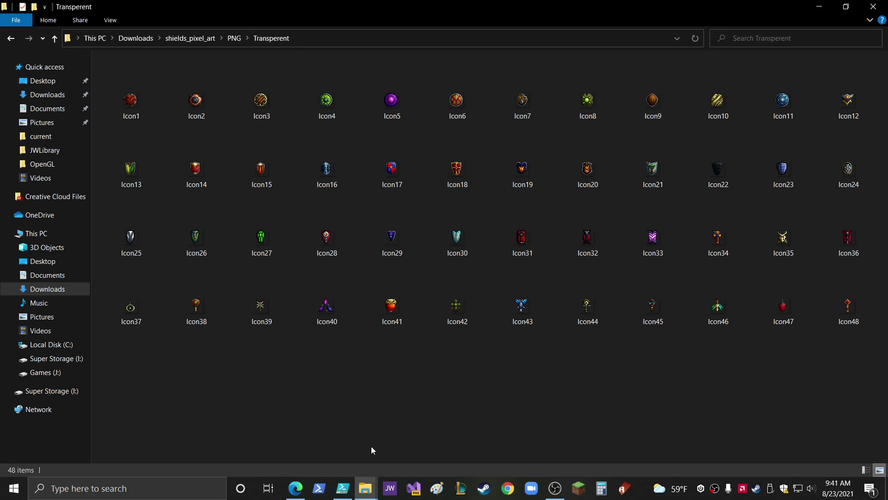
pyautogui.moveTo(343, 488)
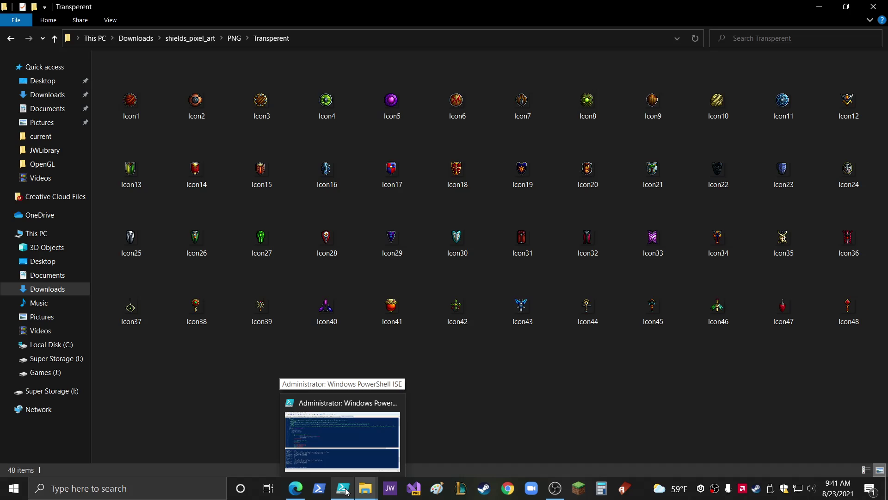
pyautogui.click(343, 488)
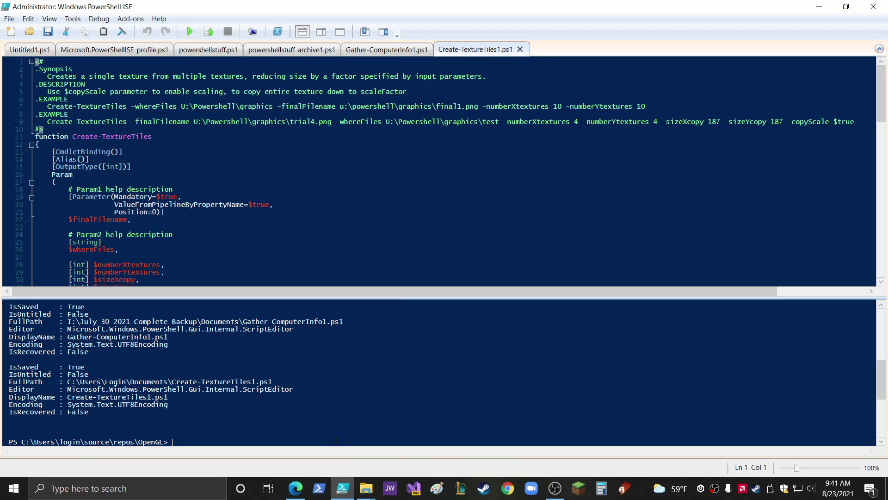
pyautogui.press('Return')
pyautogui.write('cd..')
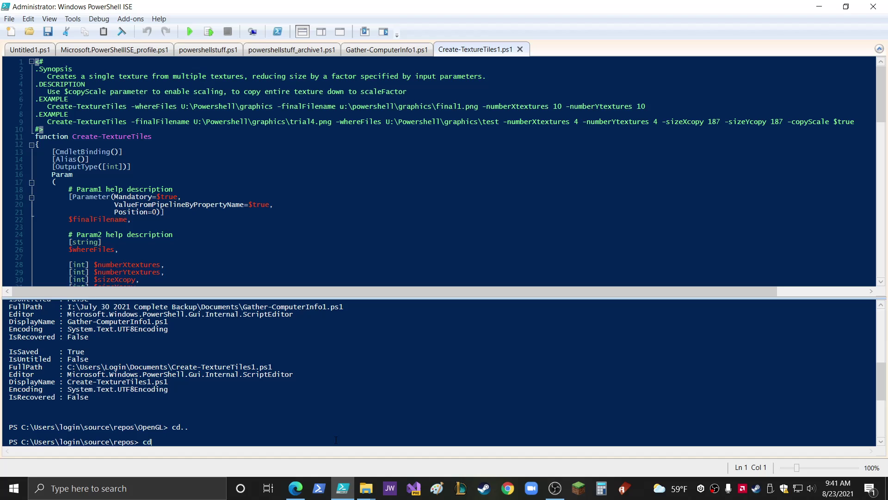
pyautogui.press('Return')
pyautogui.write('cd..')
pyautogui.press('Return')
pyautogui.write('cd d')
# Change into Downloads and then shields_pixel_art, listing each folder's contents
pyautogui.press('Tab')
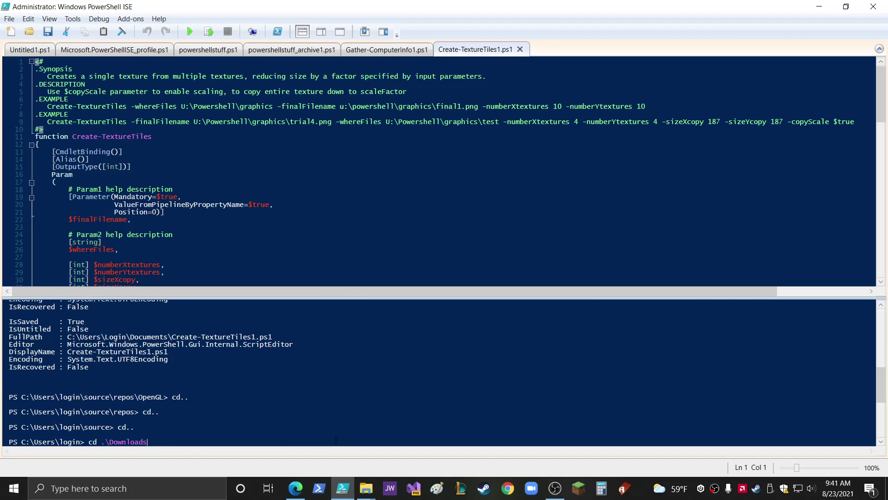
pyautogui.press('Return')
pyautogui.write('pi')
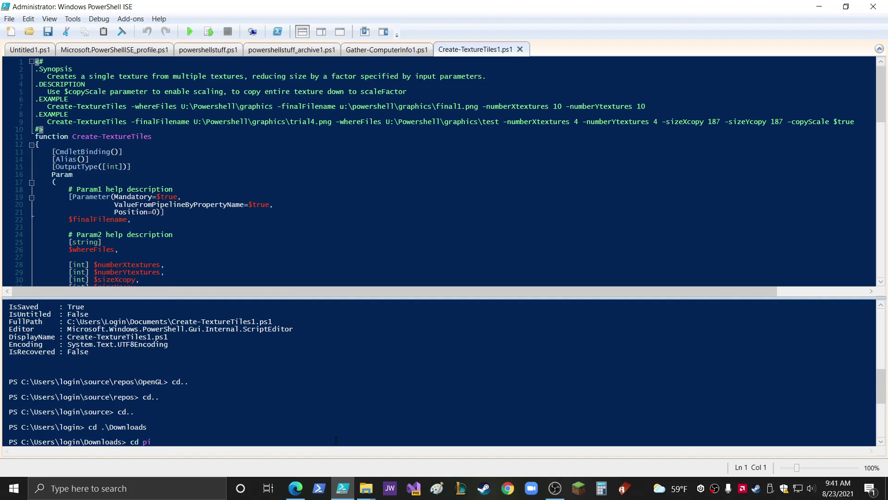
pyautogui.press('BackSpace')
pyautogui.press('BackSpace')
pyautogui.press('BackSpace')
pyautogui.press('BackSpace')
pyautogui.press('BackSpace')
pyautogui.write('dir')
pyautogui.press('Return')
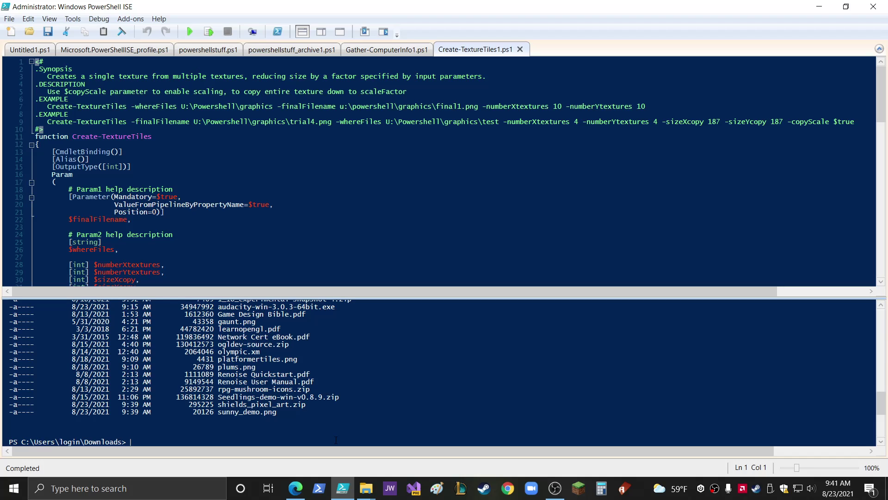
pyautogui.write('cd sh')
pyautogui.press('Tab')
pyautogui.press('Return')
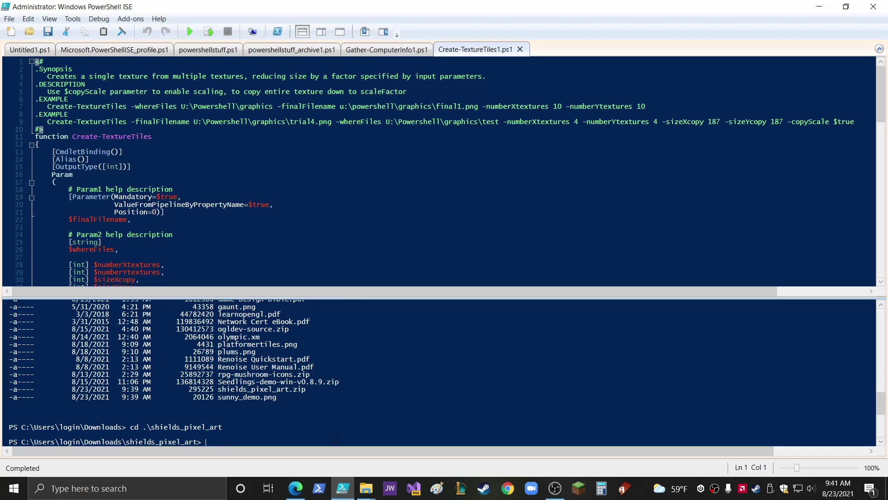
pyautogui.write('dir')
pyautogui.press('Return')
pyautogui.write('cd pn')
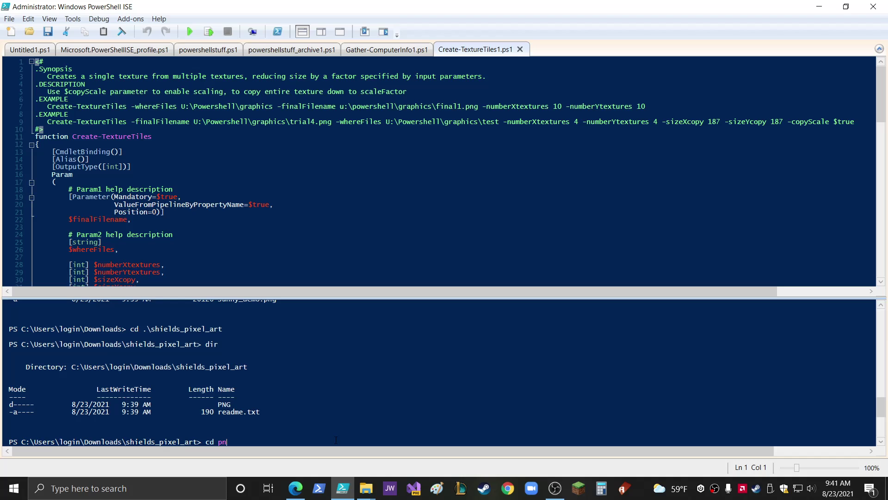
# Move into PNG\Transperent and list the shield Icon PNG files
pyautogui.press('Tab')
pyautogui.press('Return')
pyautogui.write('cd')
pyautogui.press('BackSpace')
pyautogui.write('dir')
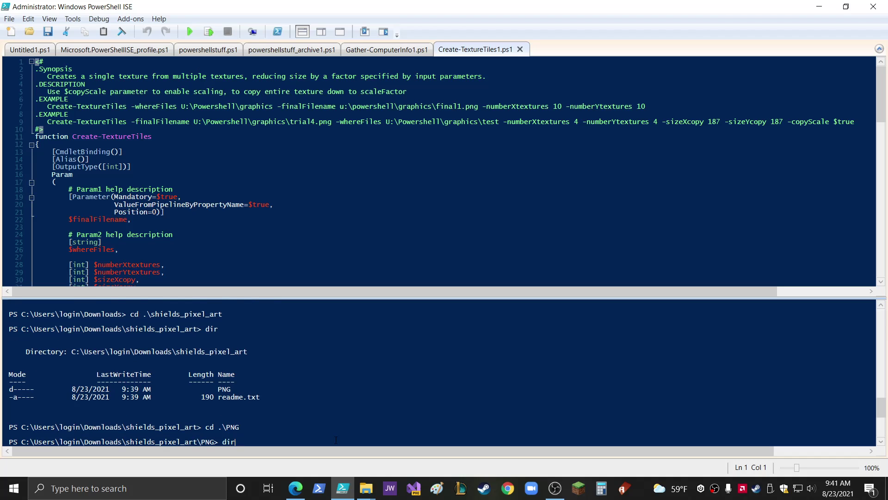
pyautogui.press('Return')
pyautogui.write('cd ta')
pyautogui.press('BackSpace')
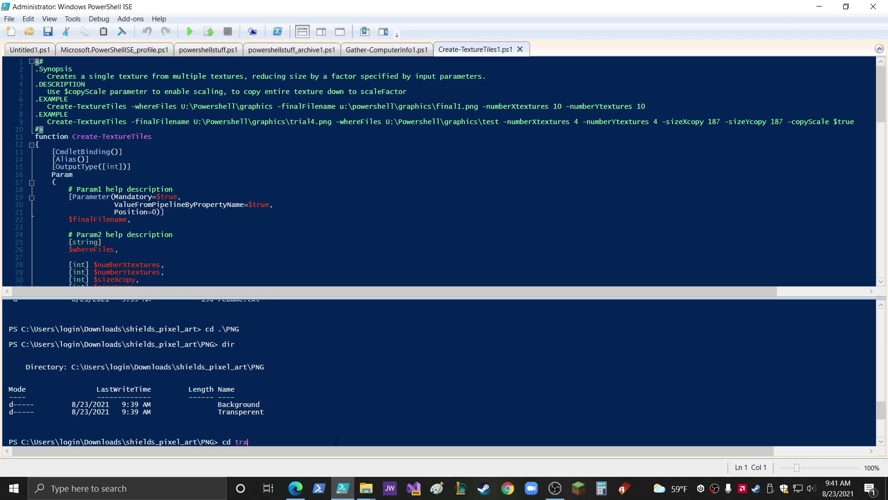
pyautogui.write('rans')
pyautogui.press('Tab')
pyautogui.press('Return')
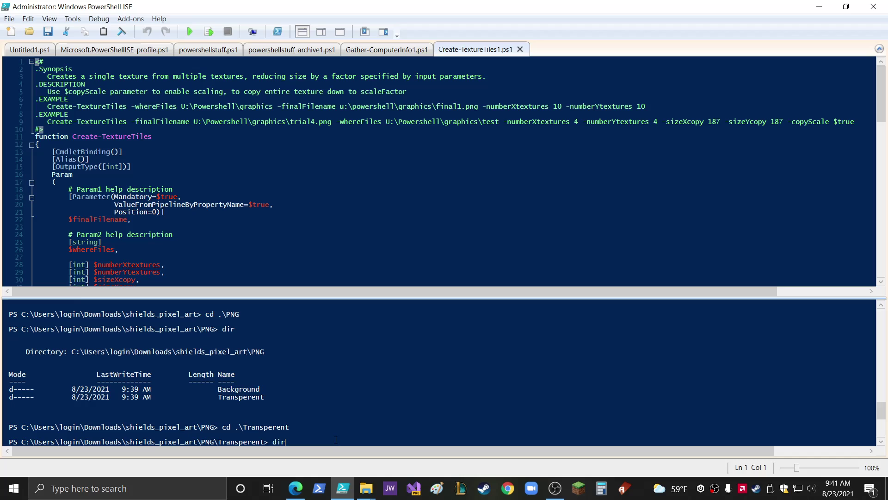
pyautogui.write('dir')
pyautogui.press('Return')
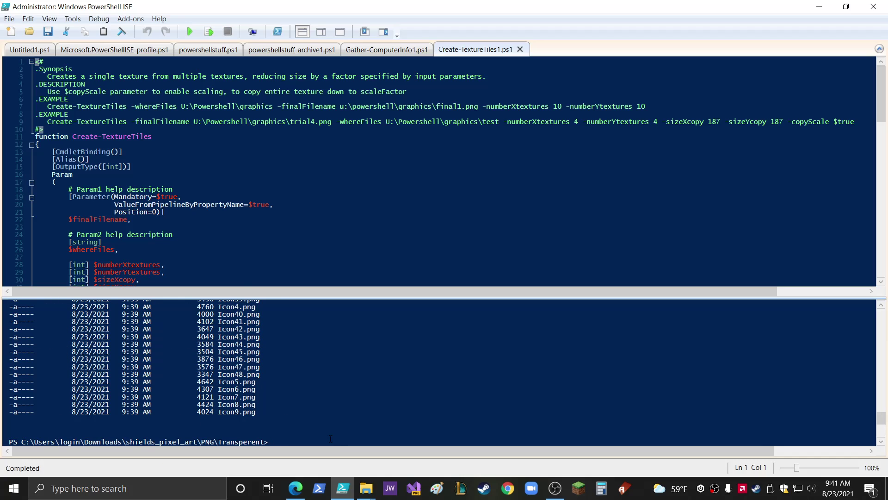
# Select the entire Create-TextureTiles script and run the selection with F8
pyautogui.click(187, 138)
pyautogui.hotkey('shift', 'Down')
pyautogui.hotkey('shift', 'Down')
pyautogui.hotkey('shift', 'Down')
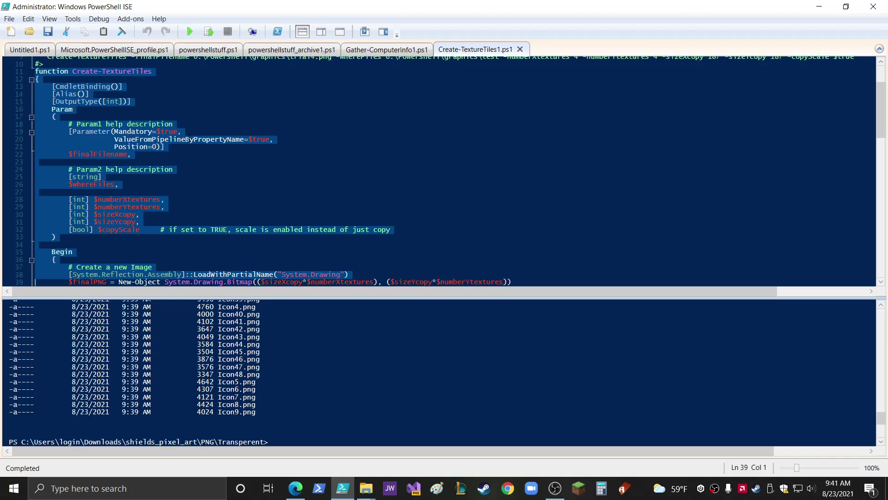
pyautogui.hotkey('shift', 'Down')
pyautogui.hotkey('shift', 'Down')
pyautogui.hotkey('shift', 'Down')
pyautogui.hotkey('shift', 'Down')
pyautogui.hotkey('shift', 'Down')
pyautogui.hotkey('shift', 'Down')
pyautogui.hotkey('shift', 'Down')
pyautogui.hotkey('shift', 'Down')
pyautogui.hotkey('shift', 'Down')
pyautogui.hotkey('shift', 'Down')
pyautogui.hotkey('shift', 'Down')
pyautogui.hotkey('shift', 'Down')
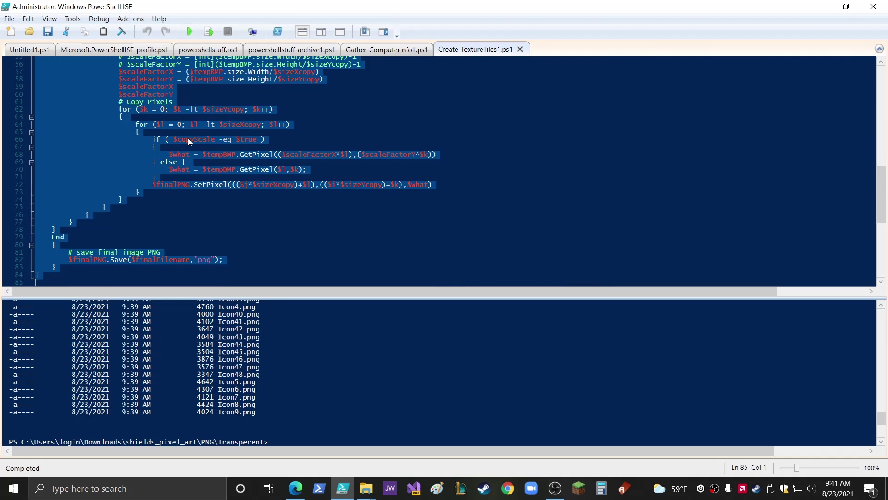
pyautogui.hotkey('ctrl', 'c')
pyautogui.press('F8')
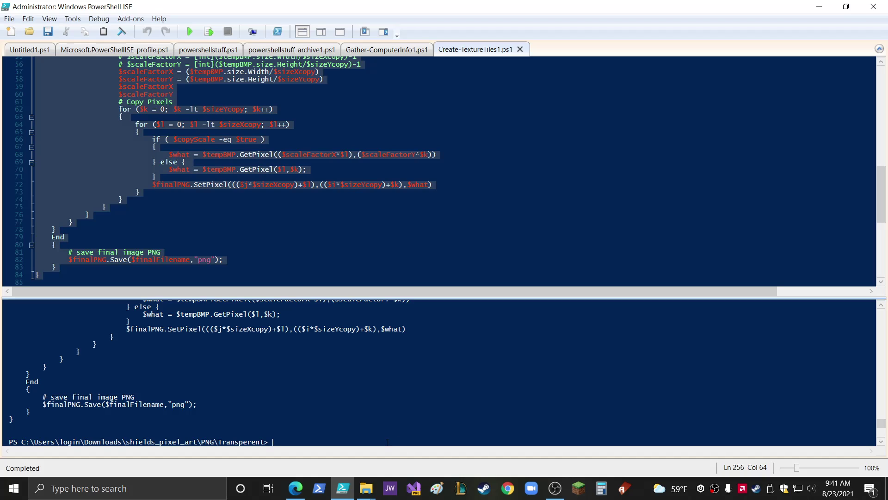
# In powershellstuff.ps1, go to the Create-TextureTiles call that uses the rpg-mushroom-icons paths
pyautogui.click(205, 50)
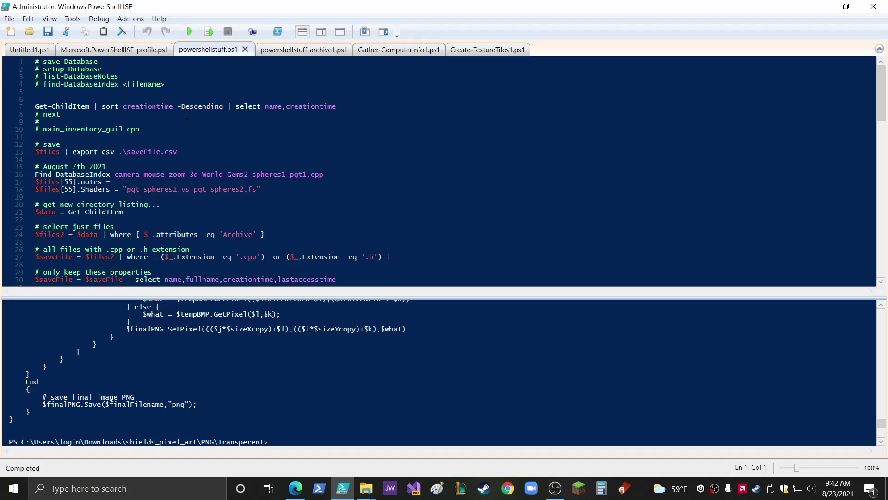
pyautogui.scroll(-5, 186, 122)
pyautogui.scroll(-5, 186, 122)
pyautogui.scroll(-5, 186, 121)
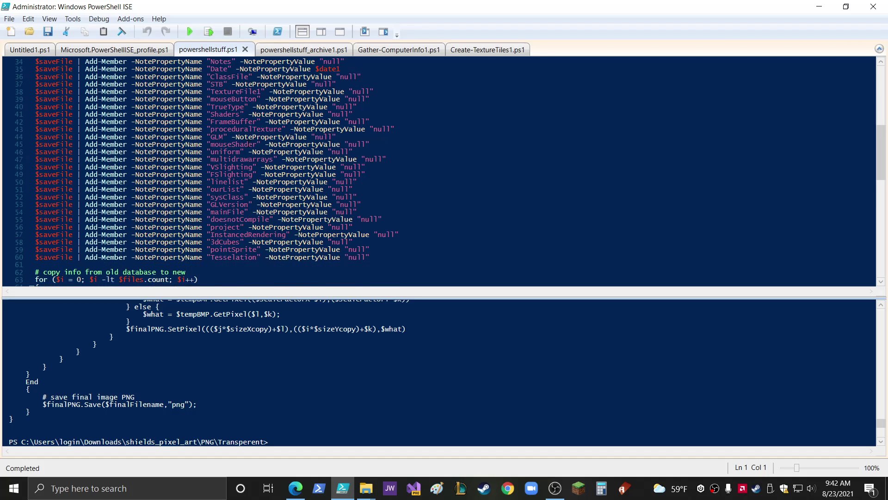
pyautogui.scroll(-3, 186, 121)
pyautogui.scroll(-5, 248, 144)
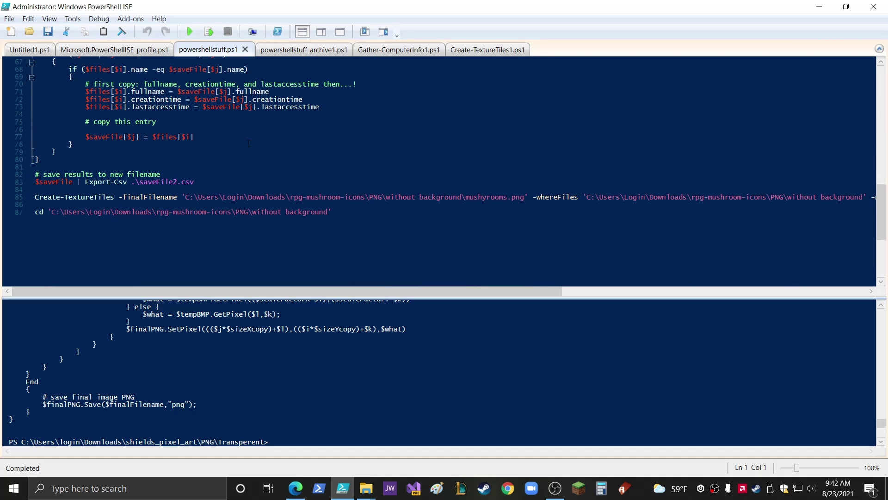
pyautogui.click(36, 204)
pyautogui.hotkey('shift', 'Up')
# Change the output path from the rpg-mushroom-icons file to shields_pixel_art\shields1.png
pyautogui.moveTo(48, 196); pyautogui.dragTo(287, 197)
pyautogui.press('Delete')
pyautogui.press('Delete')
pyautogui.press('Delete')
pyautogui.press('Delete')
pyautogui.press('Delete')
pyautogui.press('Delete')
pyautogui.press('Delete')
pyautogui.press('Delete')
pyautogui.press('Delete')
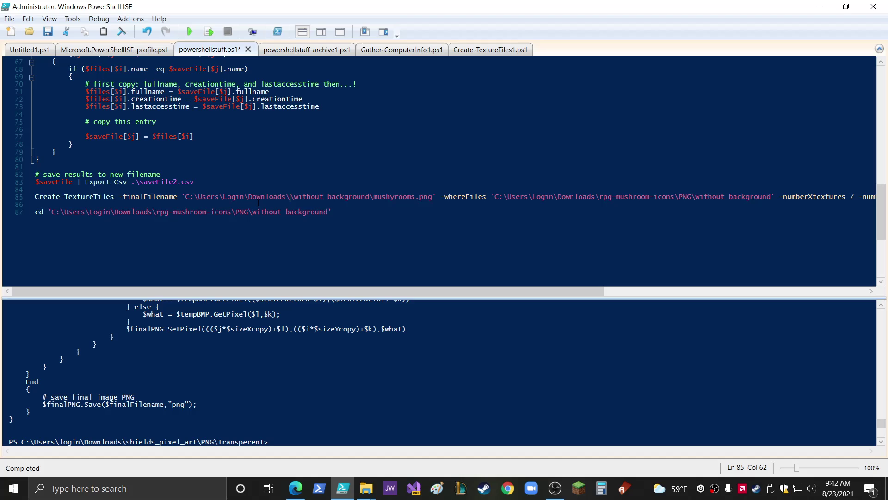
pyautogui.press('Delete')
pyautogui.press('Delete')
pyautogui.press('Delete')
pyautogui.press('Delete')
pyautogui.press('Delete')
pyautogui.press('Delete')
pyautogui.press('Delete')
pyautogui.press('Delete')
pyautogui.press('Delete')
pyautogui.press('Delete')
pyautogui.press('Delete')
pyautogui.press('Delete')
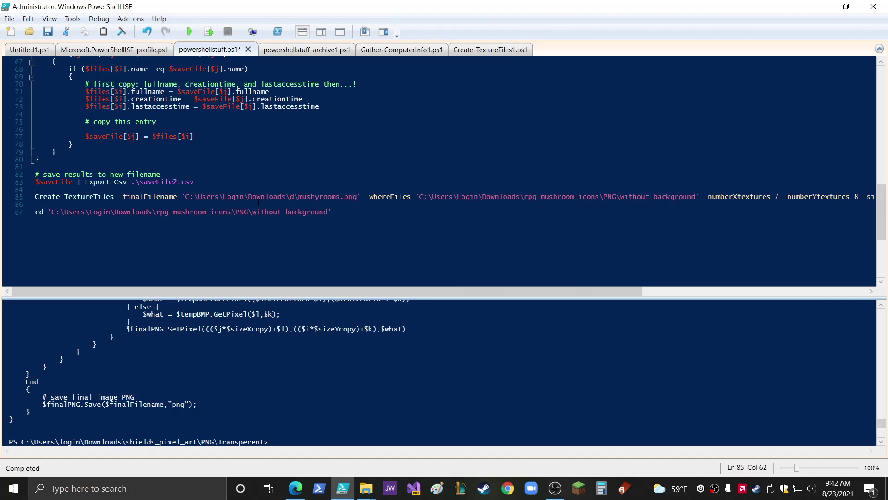
pyautogui.press('Delete')
pyautogui.press('Delete')
pyautogui.press('Delete')
pyautogui.write('s')
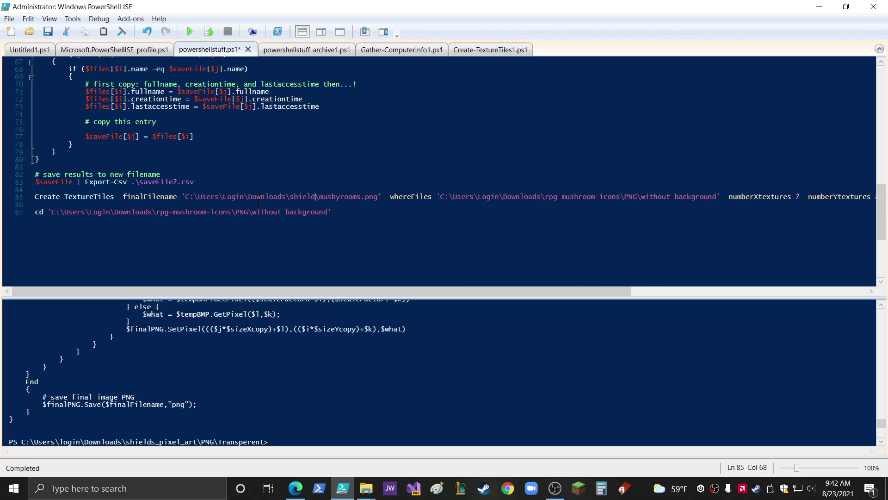
pyautogui.write('hields_pix')
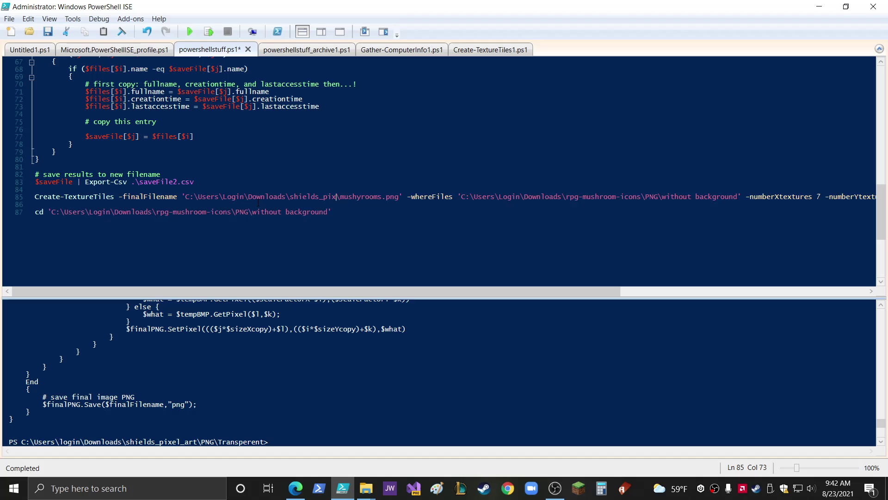
pyautogui.write('el_art')
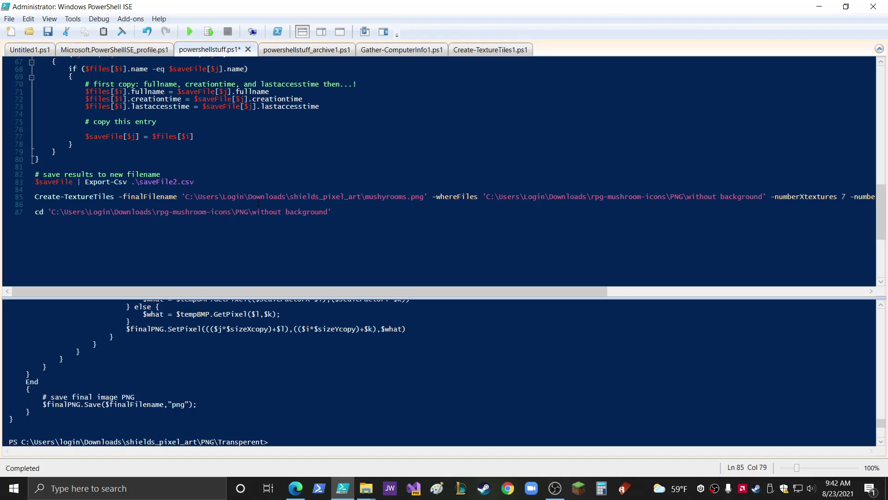
pyautogui.press('Right')
pyautogui.press('Delete')
pyautogui.press('Delete')
pyautogui.press('Delete')
pyautogui.press('Delete')
pyautogui.press('Delete')
pyautogui.press('Delete')
pyautogui.press('Delete')
pyautogui.press('Delete')
pyautogui.press('Delete')
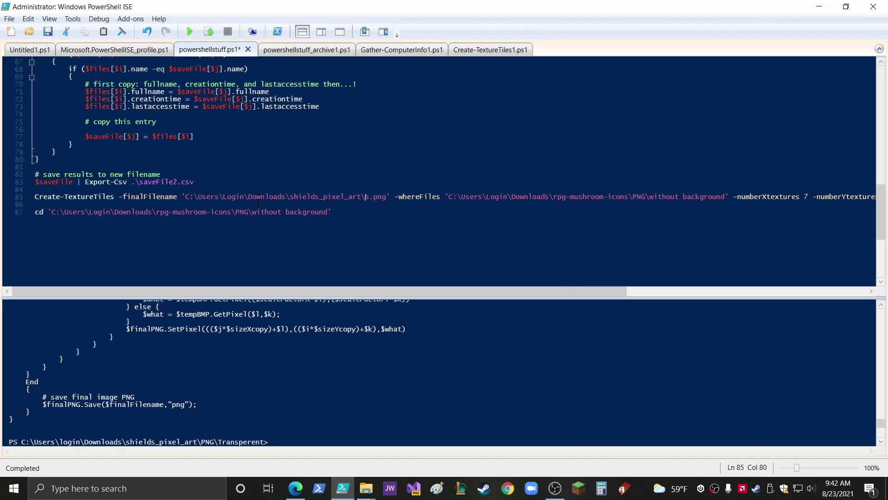
pyautogui.write('shields')
pyautogui.press('Right')
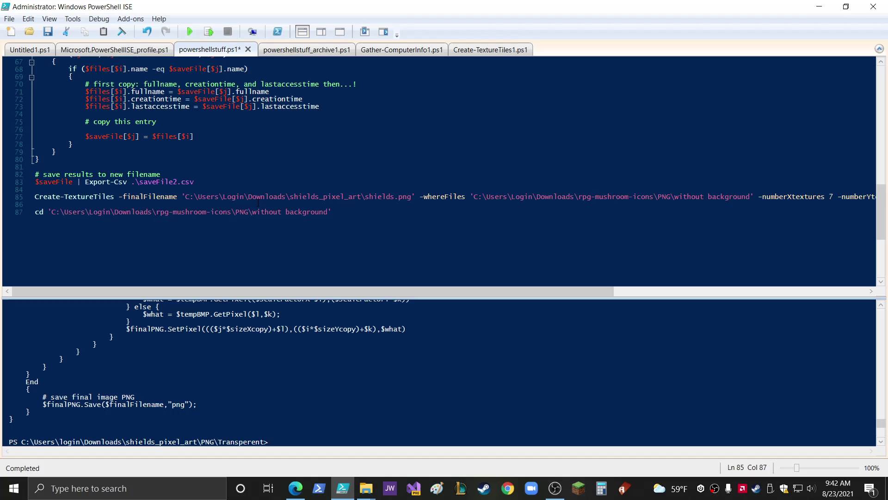
pyautogui.write('1')
pyautogui.press('Right')
pyautogui.press('Right')
pyautogui.press('Right')
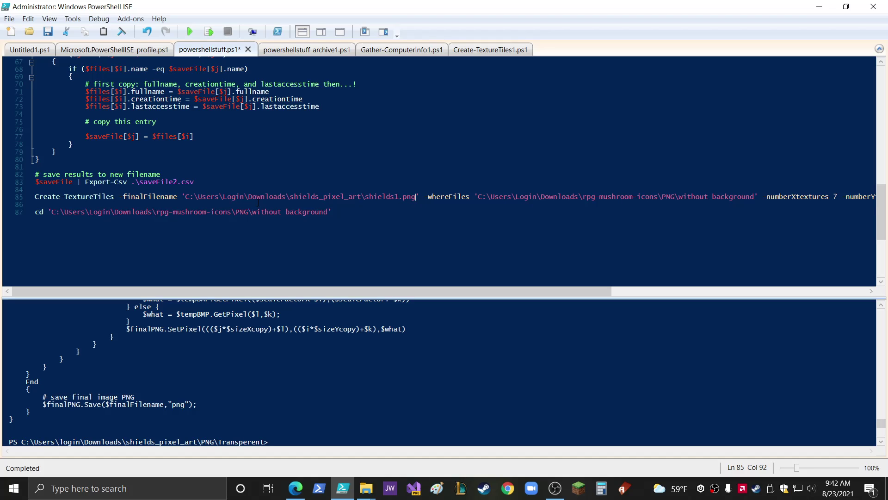
pyautogui.press('Right')
pyautogui.press('Right')
# Replace the -whereFiles mushroom folder with a copied-and-pasted shields_pixel_art
pyautogui.hotkey('ctrl', 'Right')
pyautogui.hotkey('ctrl', 'Right')
pyautogui.hotkey('ctrl', 'Right')
pyautogui.hotkey('ctrl', 'Right')
pyautogui.press('Delete')
pyautogui.press('Delete')
pyautogui.press('Delete')
pyautogui.press('Delete')
pyautogui.press('Delete')
pyautogui.press('Delete')
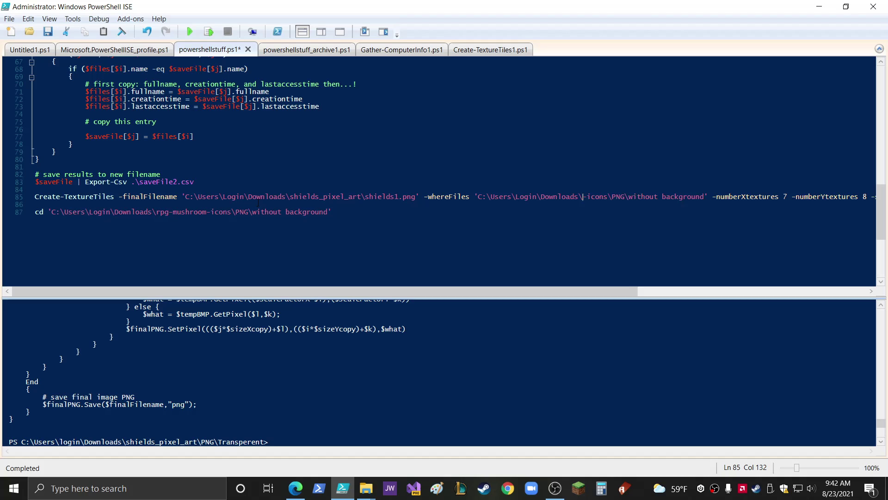
pyautogui.press('Delete')
pyautogui.press('Delete')
pyautogui.press('Delete')
pyautogui.press('Delete')
pyautogui.press('Delete')
pyautogui.press('Delete')
pyautogui.press('Delete')
pyautogui.press('Delete')
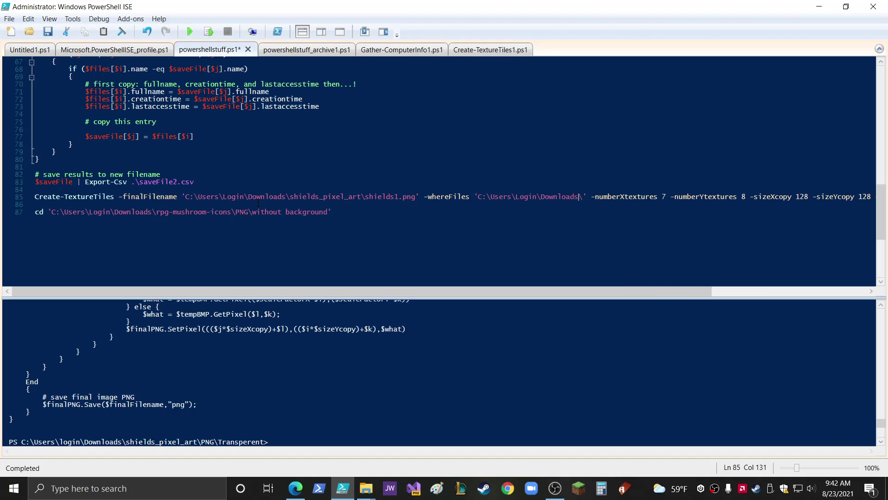
pyautogui.hotkey('ctrl', 'Left')
pyautogui.hotkey('ctrl', 'Left')
pyautogui.hotkey('ctrl', 'Left')
pyautogui.hotkey('ctrl', 'Left')
pyautogui.hotkey('ctrl', 'Left')
pyautogui.hotkey('ctrl', 'Left')
pyautogui.hotkey('shift', 'Left')
pyautogui.hotkey('shift', 'Left')
pyautogui.hotkey('shift', 'Left')
pyautogui.hotkey('shift', 'Left')
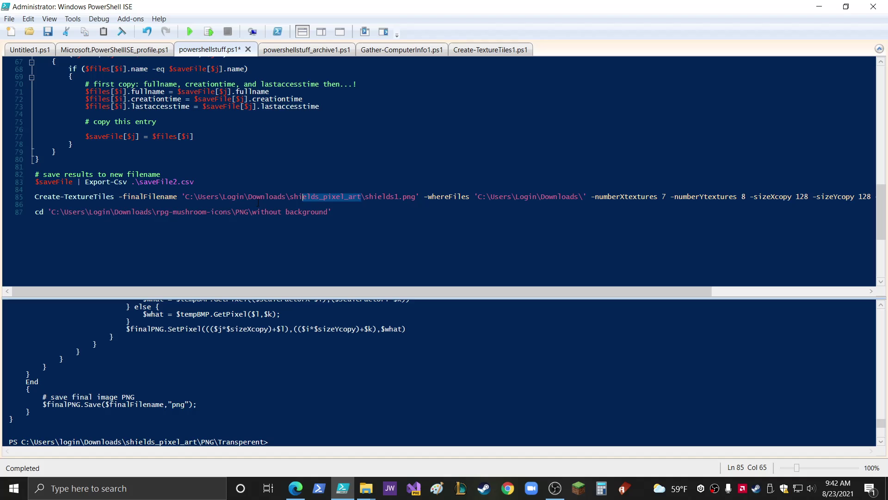
pyautogui.hotkey('shift', 'Left')
pyautogui.hotkey('shift', 'Left')
pyautogui.hotkey('shift', 'Left')
pyautogui.hotkey('ctrl', 'Right')
pyautogui.hotkey('ctrl', 'Right')
pyautogui.hotkey('ctrl', 'Right')
pyautogui.hotkey('ctrl', 'Right')
pyautogui.hotkey('ctrl', 'Right')
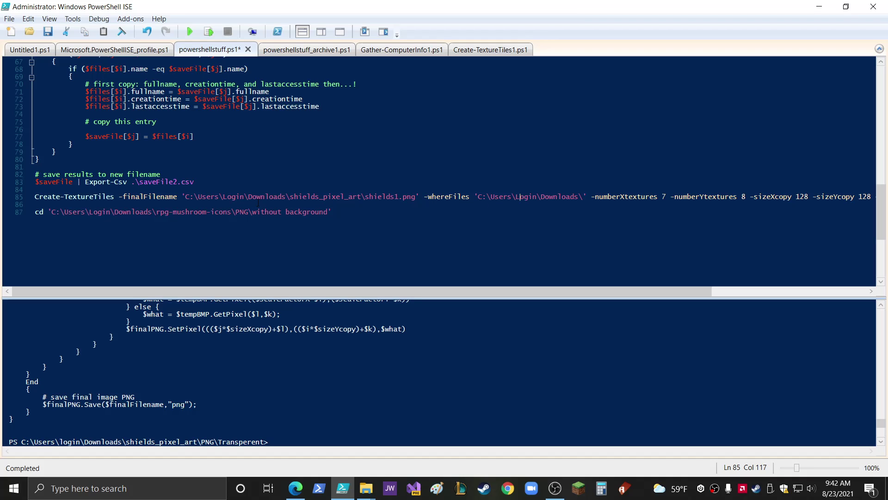
pyautogui.hotkey('ctrl', 'Right')
pyautogui.hotkey('ctrl', 'Right')
pyautogui.hotkey('ctrl', 'Right')
pyautogui.hotkey('ctrl', 'v')
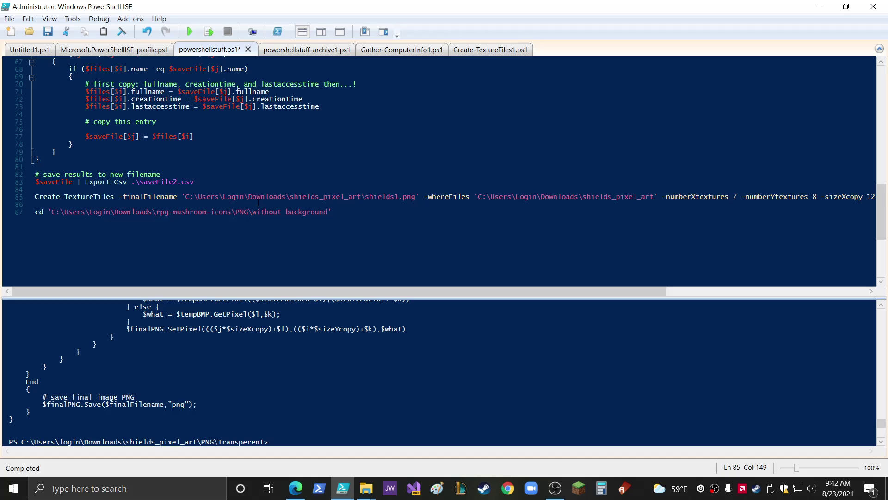
# Compare the 48 Transperent shield icons in Explorer with line 85's grid size values
pyautogui.click(364, 488)
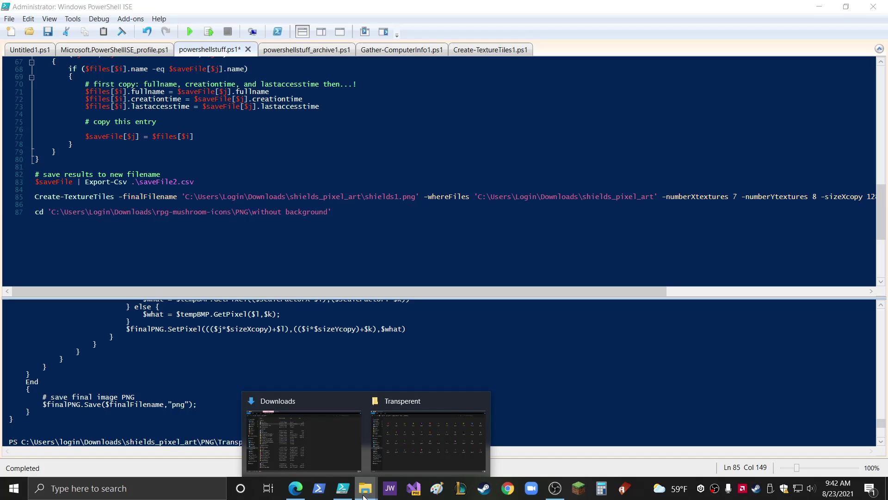
pyautogui.click(423, 448)
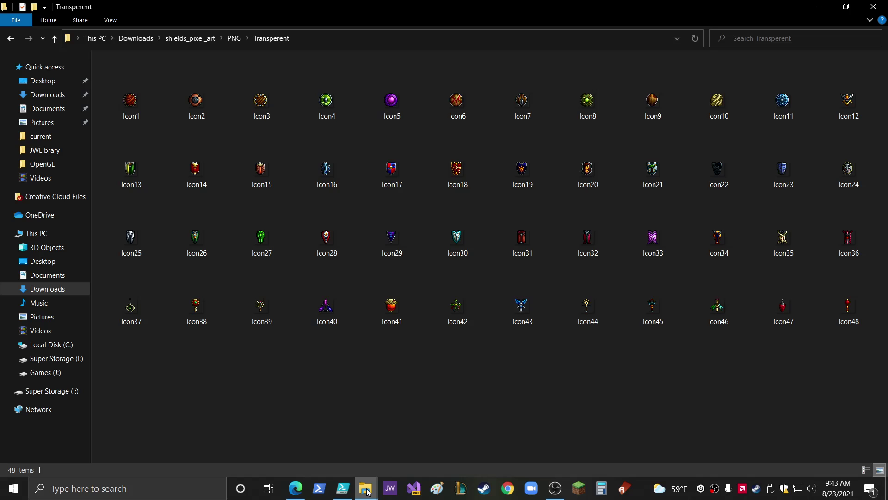
pyautogui.moveTo(342, 487)
pyautogui.click(304, 437)
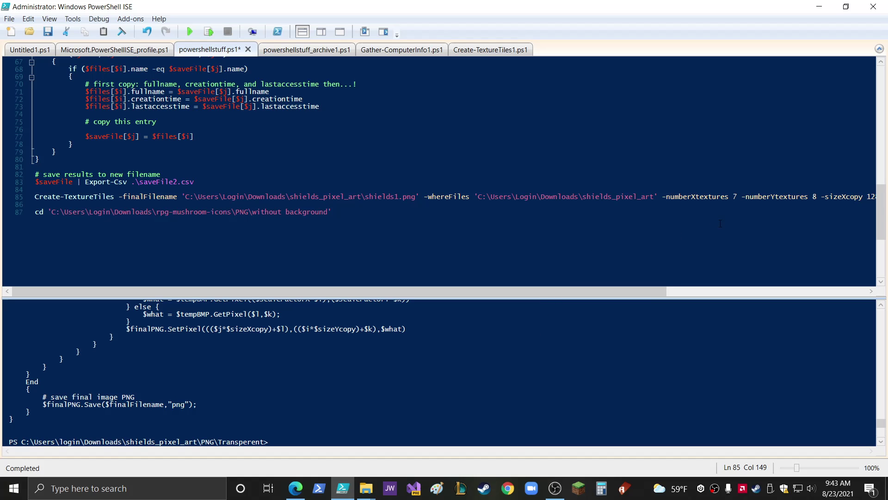
pyautogui.click(819, 197)
pyautogui.press('End')
pyautogui.hotkey('ctrl', 'Left')
pyautogui.hotkey('ctrl', 'Left')
pyautogui.hotkey('ctrl', 'Left')
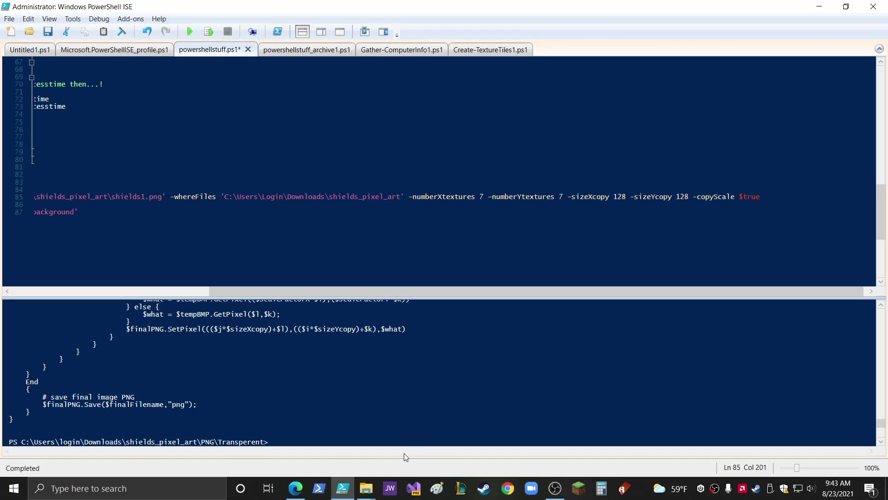
pyautogui.click(366, 488)
pyautogui.click(424, 431)
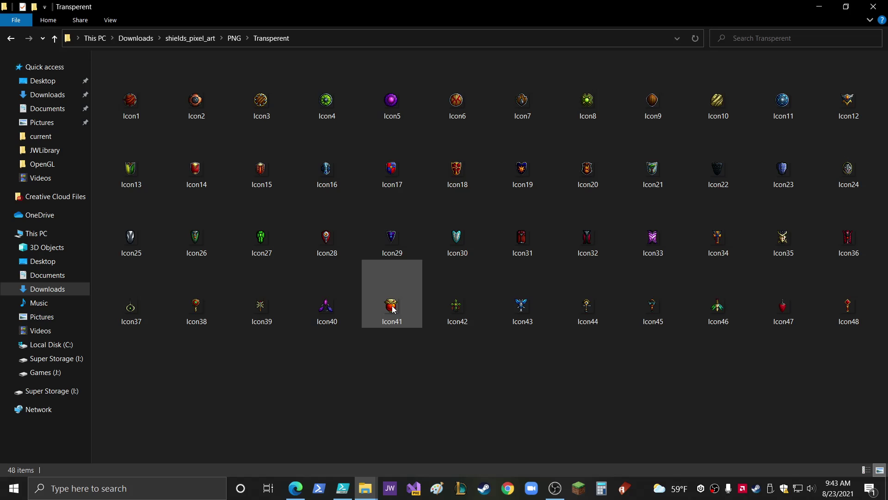
# Change -sizeXcopy and -sizeYcopy from 128 to 32 and select the whole line 85
pyautogui.click(343, 488)
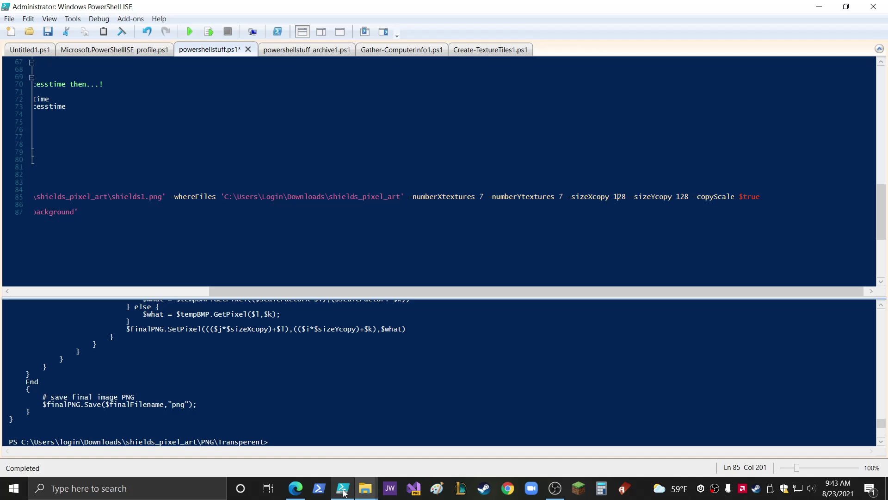
pyautogui.press('Left')
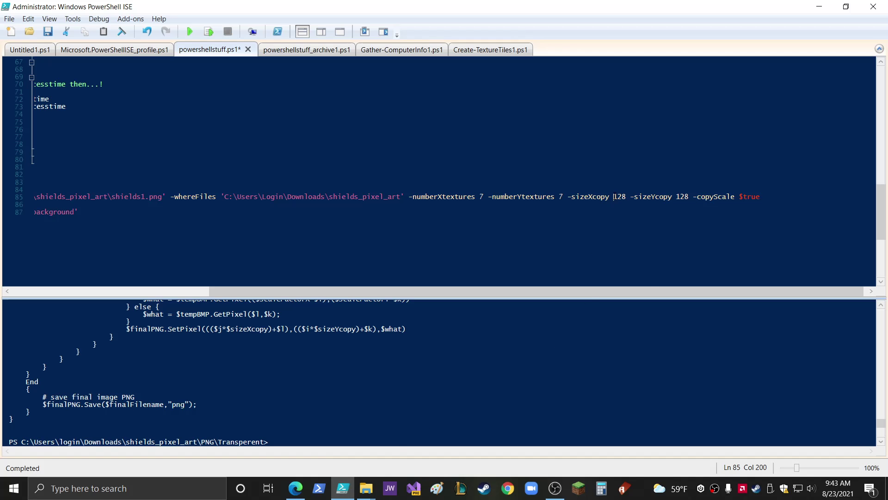
pyautogui.press('Delete')
pyautogui.press('Delete')
pyautogui.press('Delete')
pyautogui.write('32')
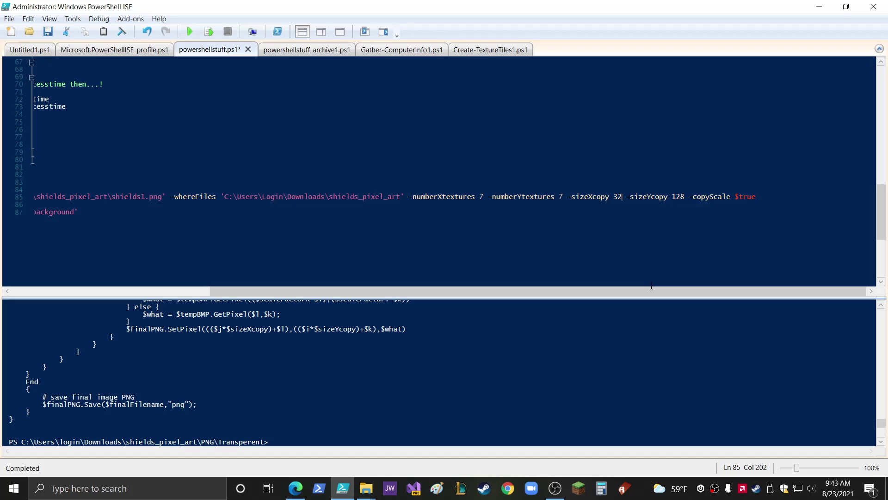
pyautogui.hotkey('ctrl', 'Right')
pyautogui.press('Delete')
pyautogui.press('Delete')
pyautogui.press('Delete')
pyautogui.write('32')
pyautogui.press('Right')
pyautogui.press('End')
pyautogui.hotkey('shift', 'Home')
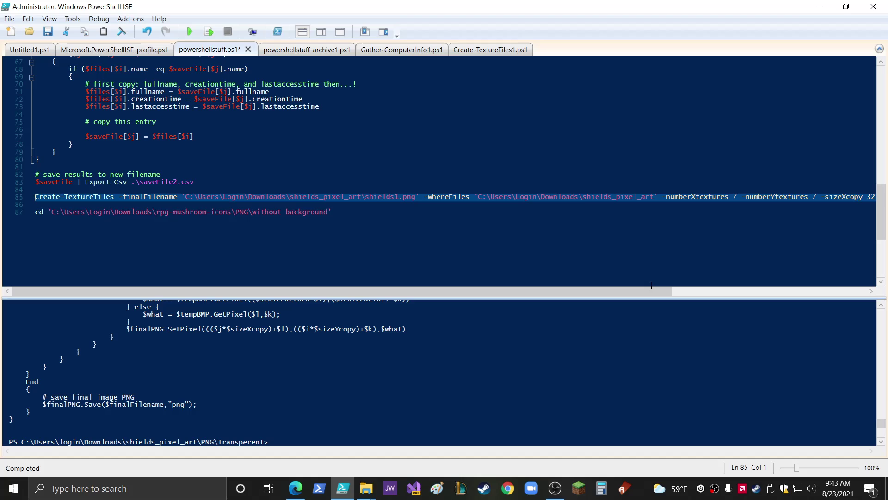
# Run line 85, then insert \PNG\Transperent\ before shields1.png and copy that path
pyautogui.press('F8')
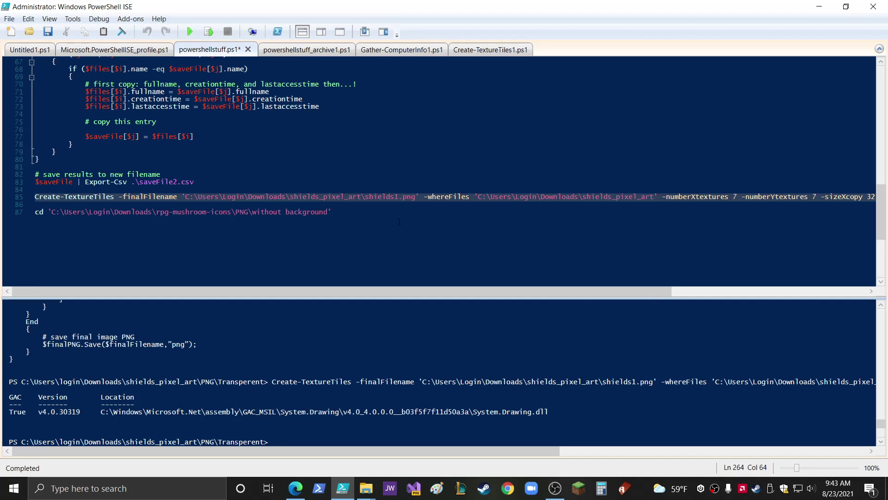
pyautogui.click(363, 196)
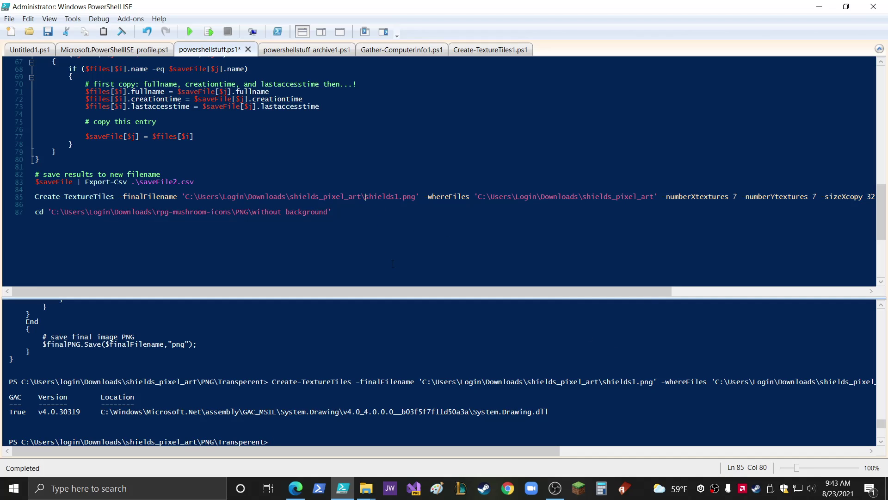
pyautogui.write('PNG\\')
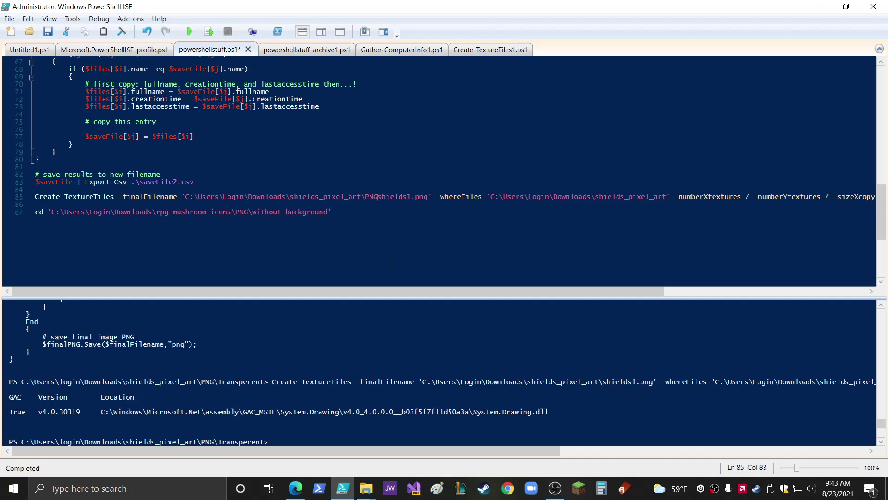
pyautogui.write('Transp')
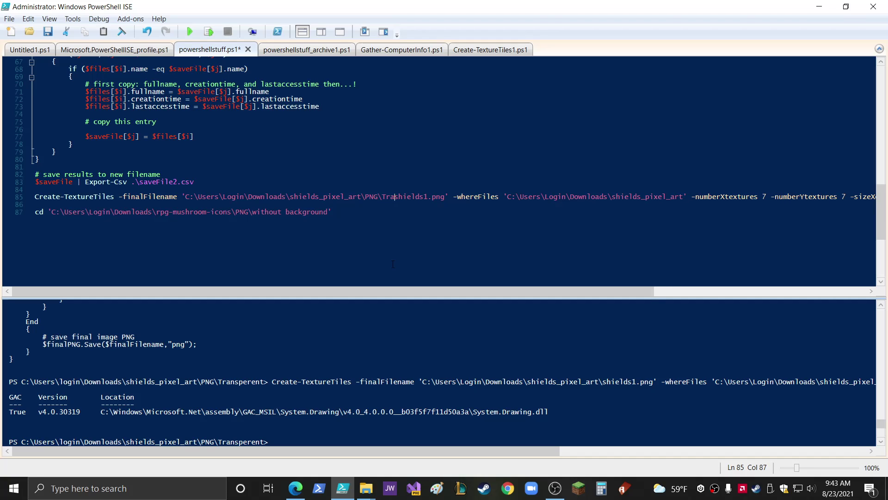
pyautogui.write('erent\\')
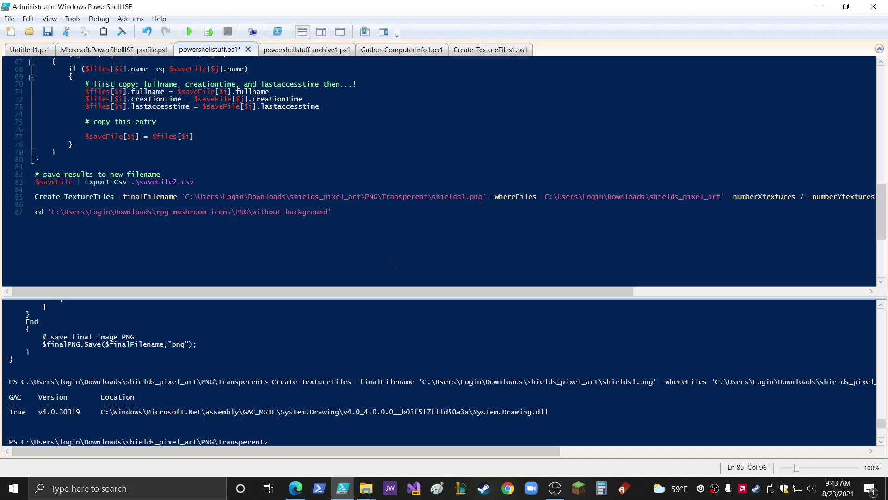
pyautogui.hotkey('shift', 'Left')
pyautogui.hotkey('shift', 'Left')
pyautogui.hotkey('shift', 'Left')
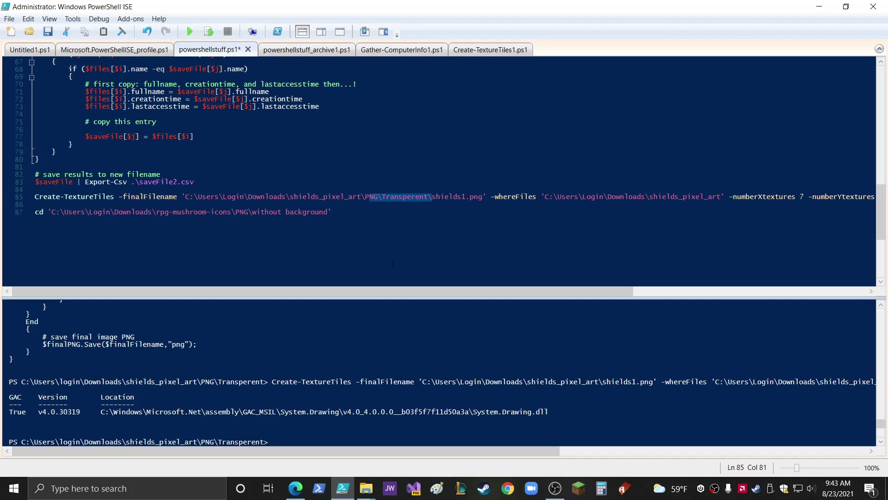
pyautogui.hotkey('shift', 'Left')
pyautogui.hotkey('shift', 'Left')
pyautogui.hotkey('ctrl', 'c')
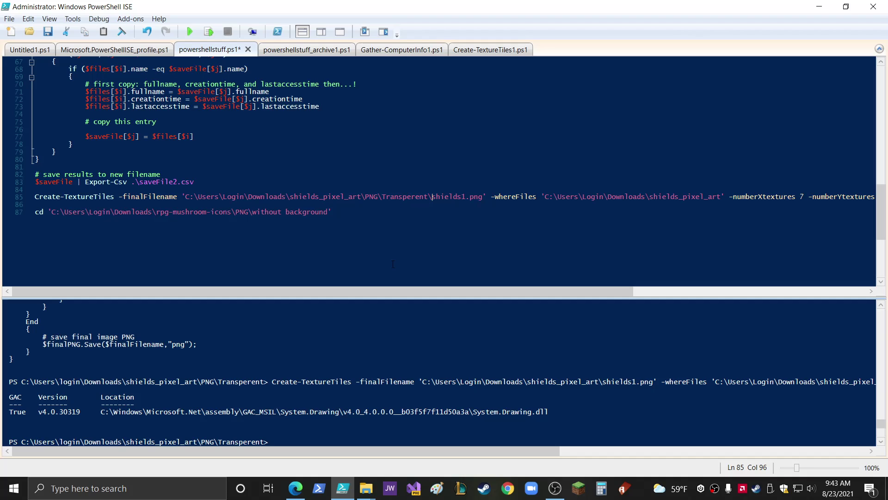
# Paste \PNG\Transperent\ into the source path, rerun the command, and check the Transperent folder
pyautogui.hotkey('ctrl', 'Right')
pyautogui.hotkey('ctrl', 'Right')
pyautogui.hotkey('ctrl', 'Right')
pyautogui.hotkey('ctrl', 'Right')
pyautogui.hotkey('ctrl', 'Right')
pyautogui.hotkey('ctrl', 'Right')
pyautogui.hotkey('ctrl', 'Right')
pyautogui.hotkey('ctrl', 'Right')
pyautogui.hotkey('ctrl', 'Right')
pyautogui.hotkey('ctrl', 'Right')
pyautogui.hotkey('ctrl', 'Right')
pyautogui.hotkey('ctrl', 'Right')
pyautogui.hotkey('ctrl', 'v')
pyautogui.press('End')
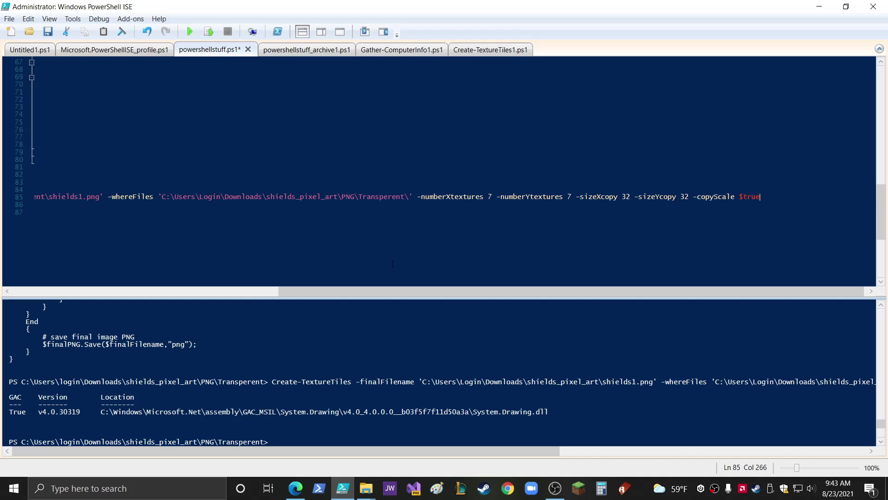
pyautogui.hotkey('shift', 'Home')
pyautogui.press('F8')
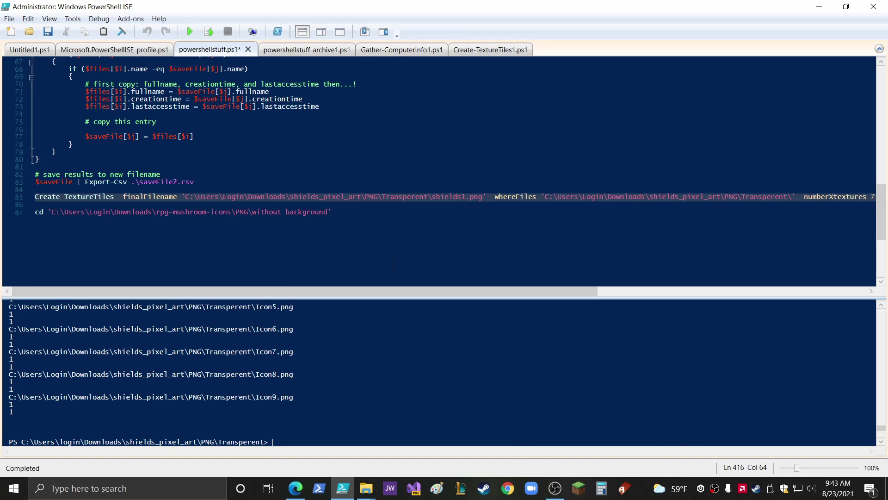
pyautogui.click(365, 487)
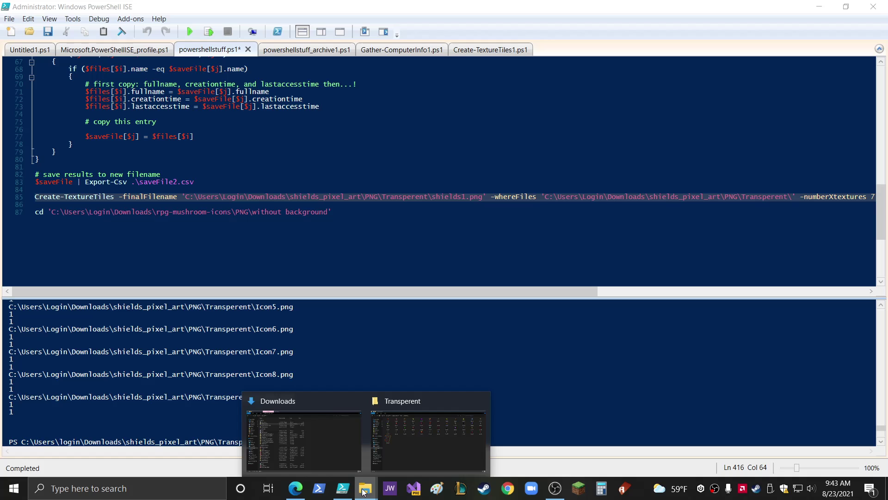
pyautogui.click(427, 444)
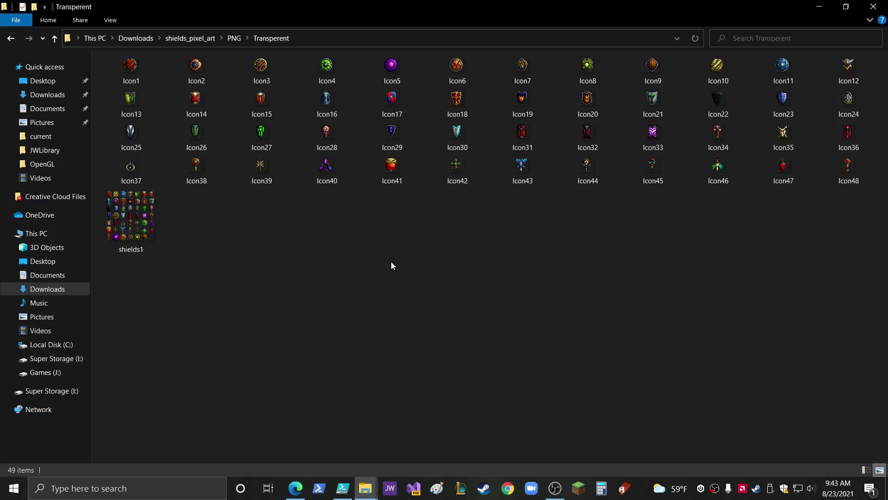
# Open shields1.png in Photos and zoom in twice on the shield grid
pyautogui.doubleClick(146, 215)
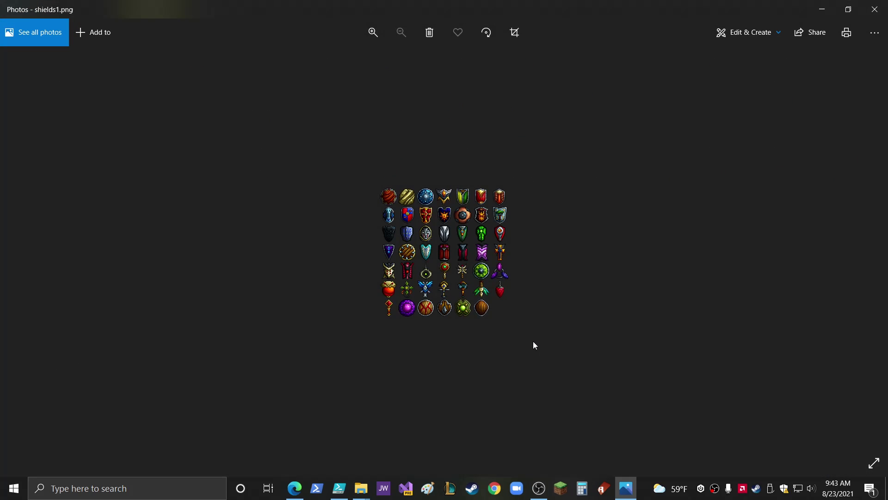
pyautogui.click(373, 32)
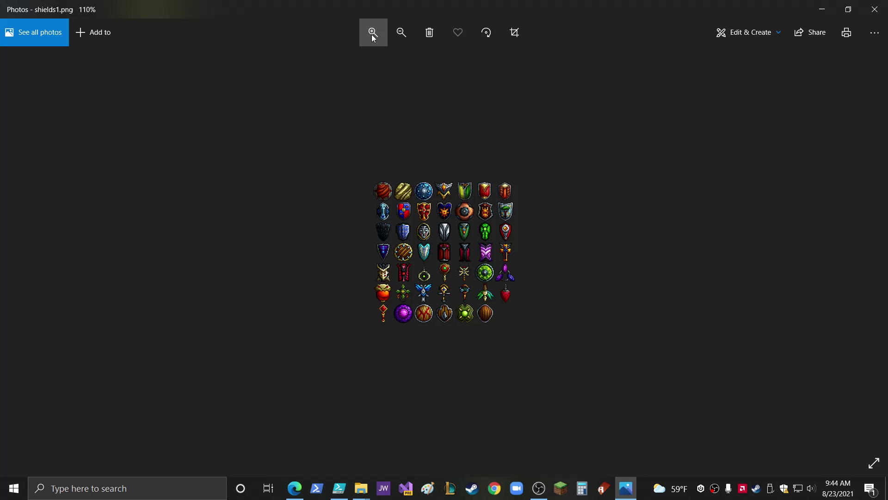
pyautogui.click(373, 32)
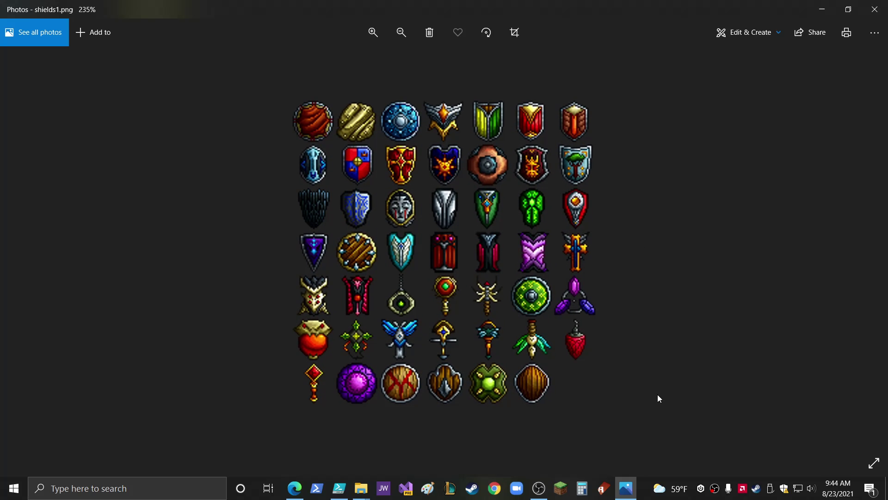